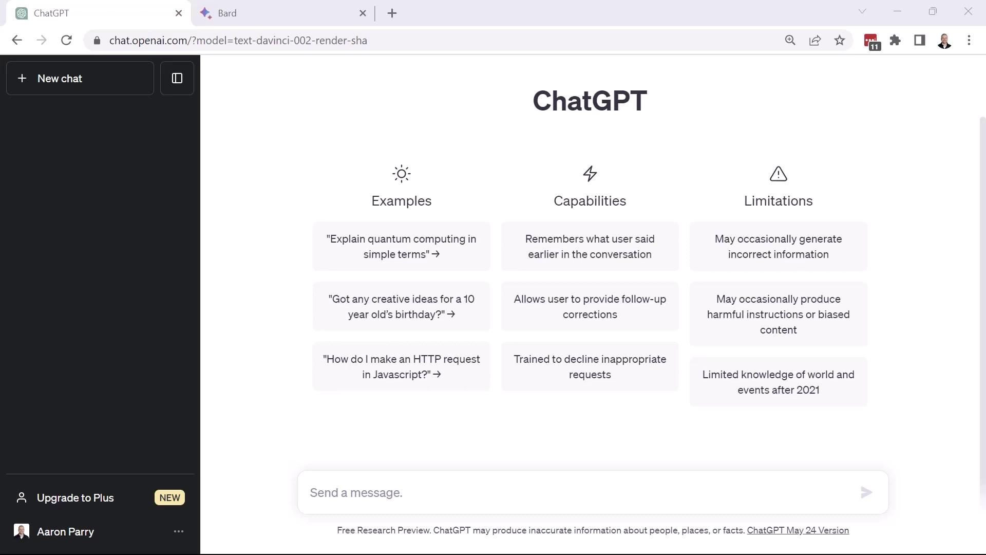
Paste the prepared question on importing Maven Fuzzy Factory's MySQL data into Power BI into ChatGPT.
click(340, 493)
text(I've just been hired as a data analyst for Maven Fuzzy Factory, and I need to import data from their MySQL database into Power BI. I have access to MySQL, but I'm not sure how to connect. Can you help me?)
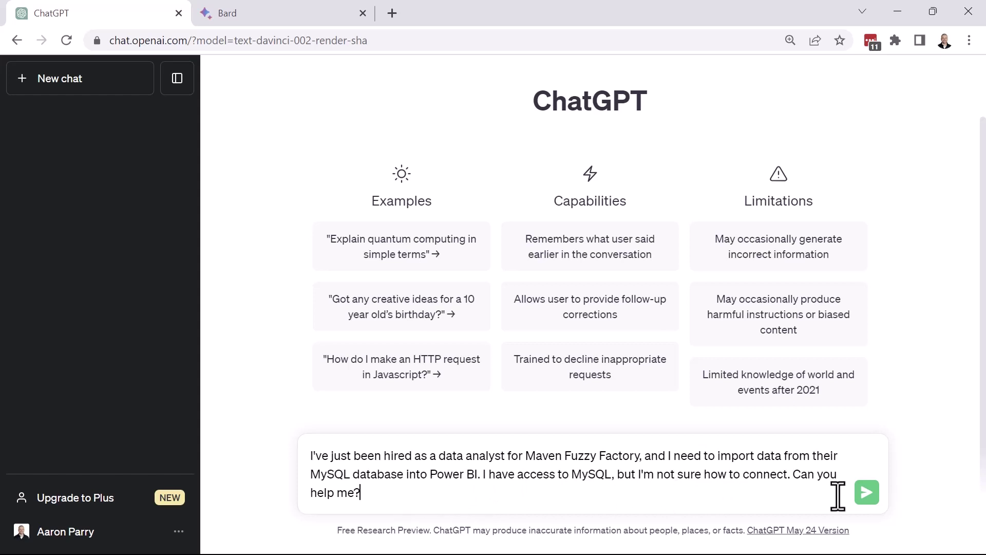
Send the question, read ChatGPT's 11-step reply, and highlight step 8's custom SQL query tip.
click(867, 492)
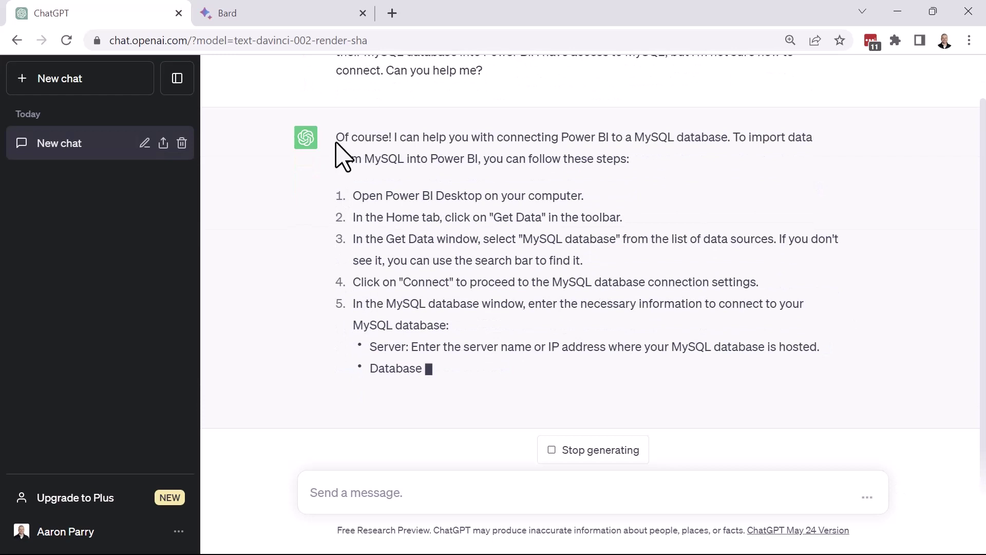
scroll(498, 169, up, 2)
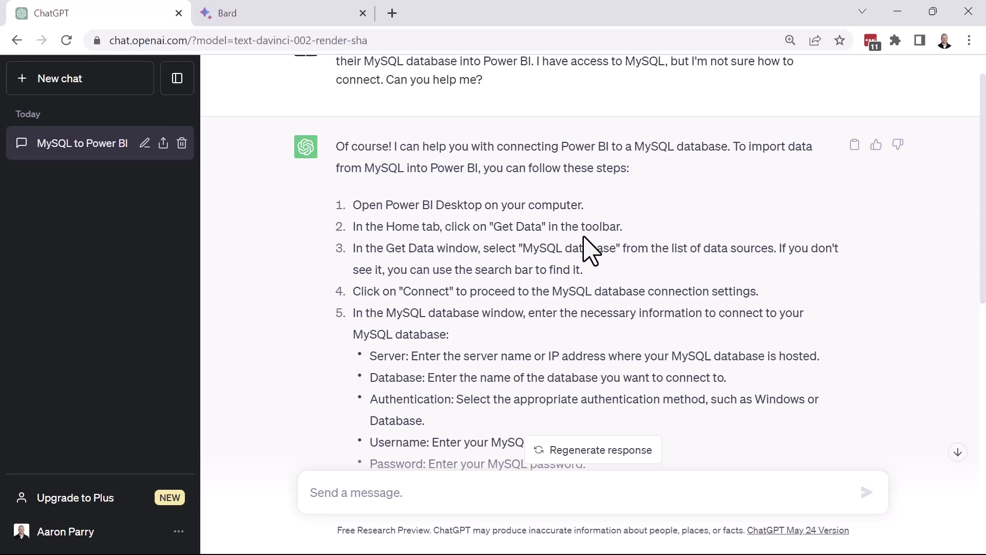
scroll(534, 250, down, 1)
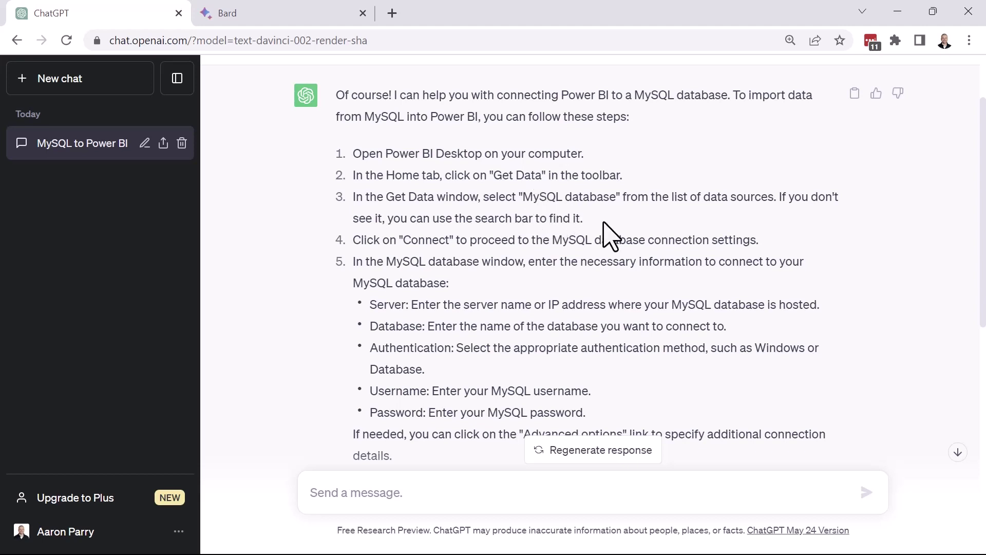
scroll(540, 216, down, 3)
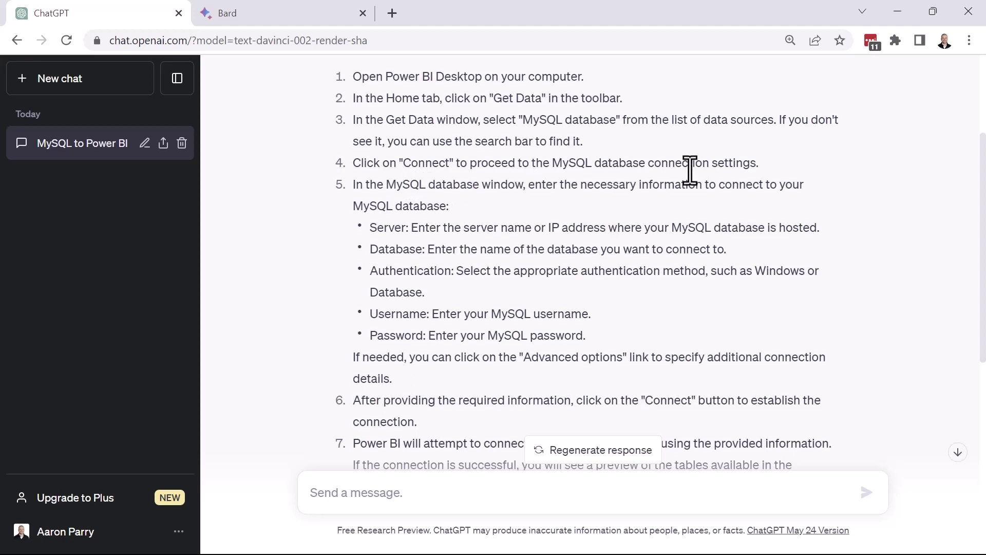
scroll(422, 203, down, 1)
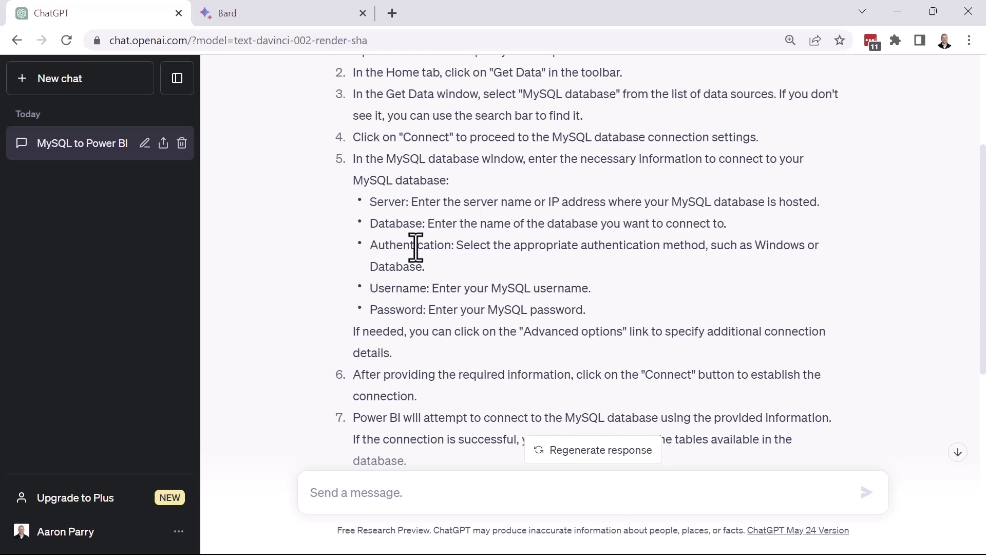
scroll(413, 242, down, 2)
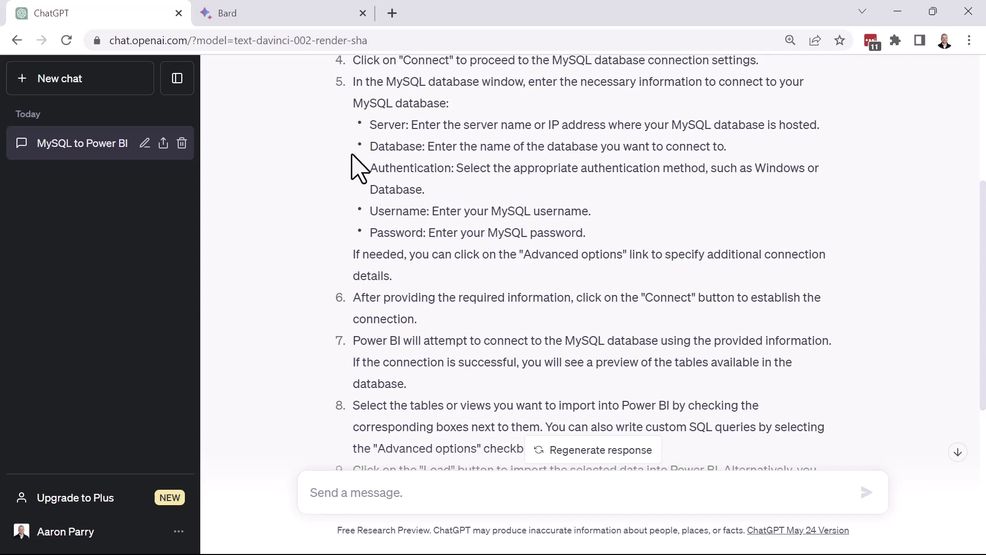
scroll(357, 165, down, 2)
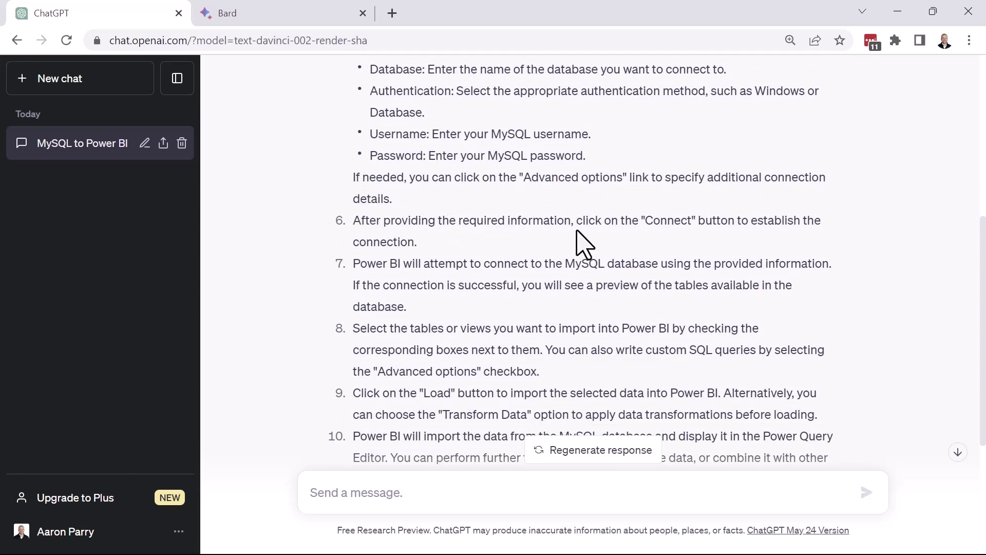
scroll(576, 230, down, 1)
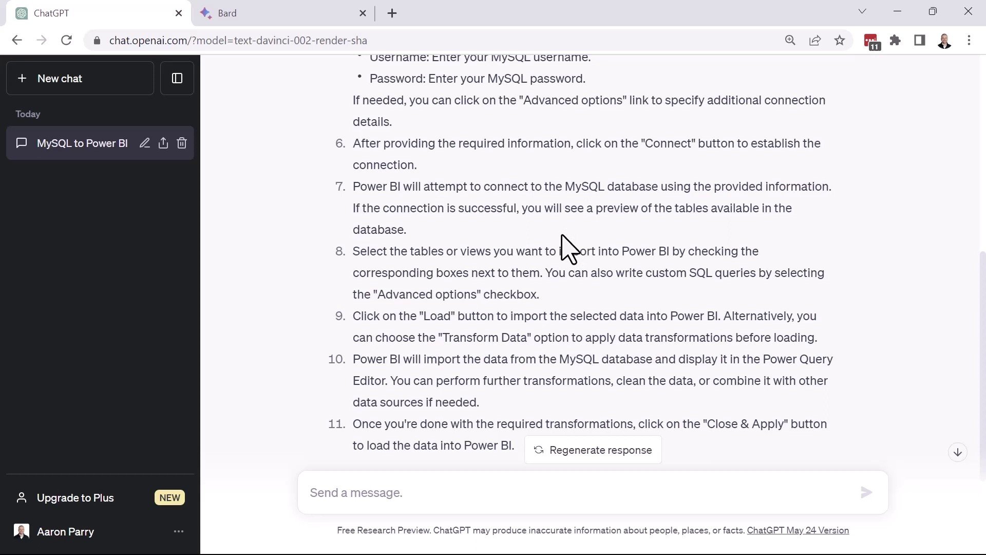
scroll(562, 238, down, 1)
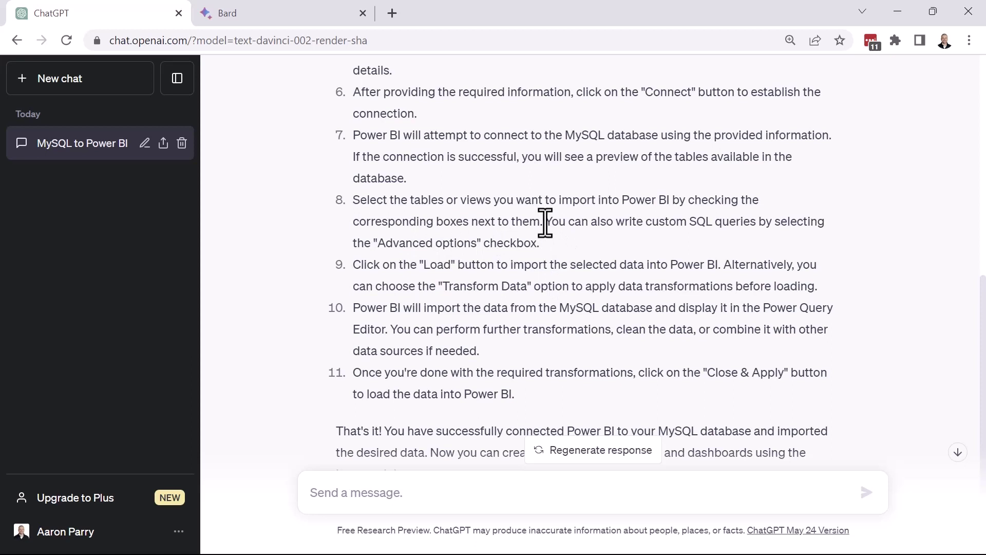
drag(545, 222, 563, 242)
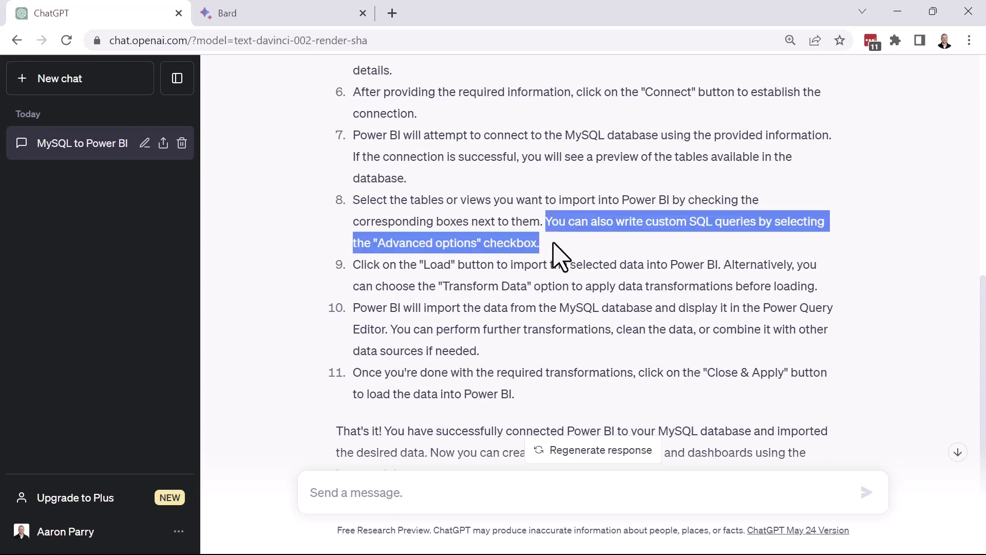
Read ChatGPT's answer to its closing paragraph, noting the Transform Data mention, then switch to the Bard tab.
click(555, 245)
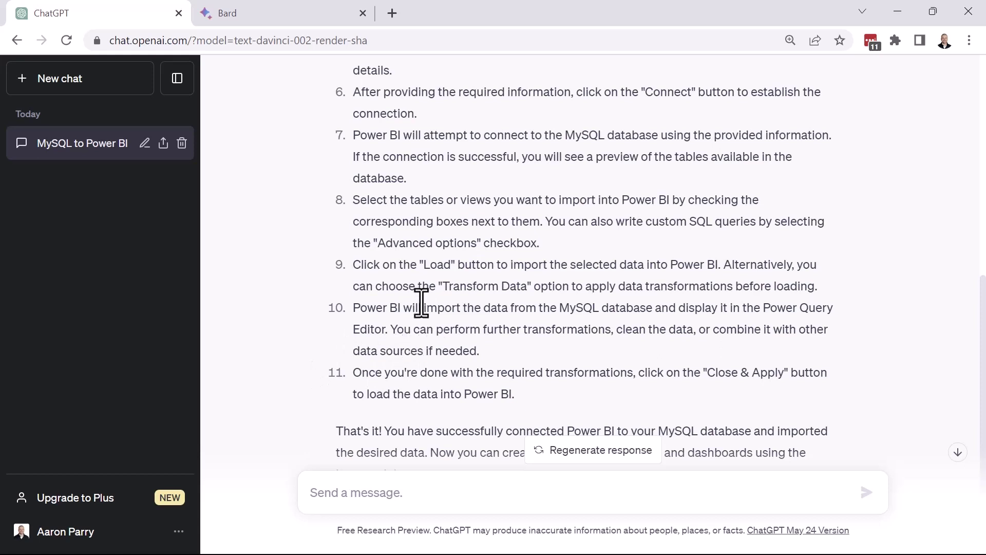
drag(439, 287, 511, 288)
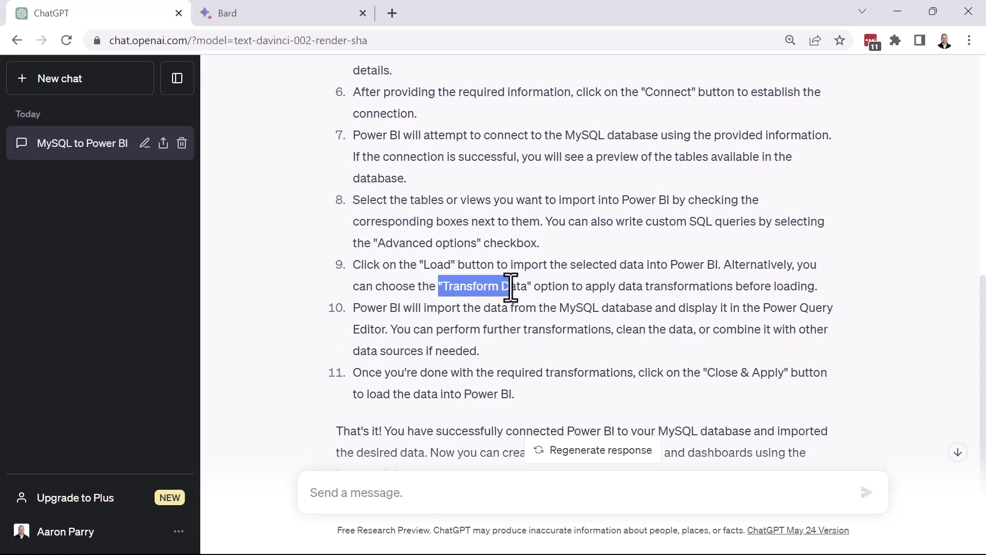
click(309, 346)
scroll(309, 346, down, 2)
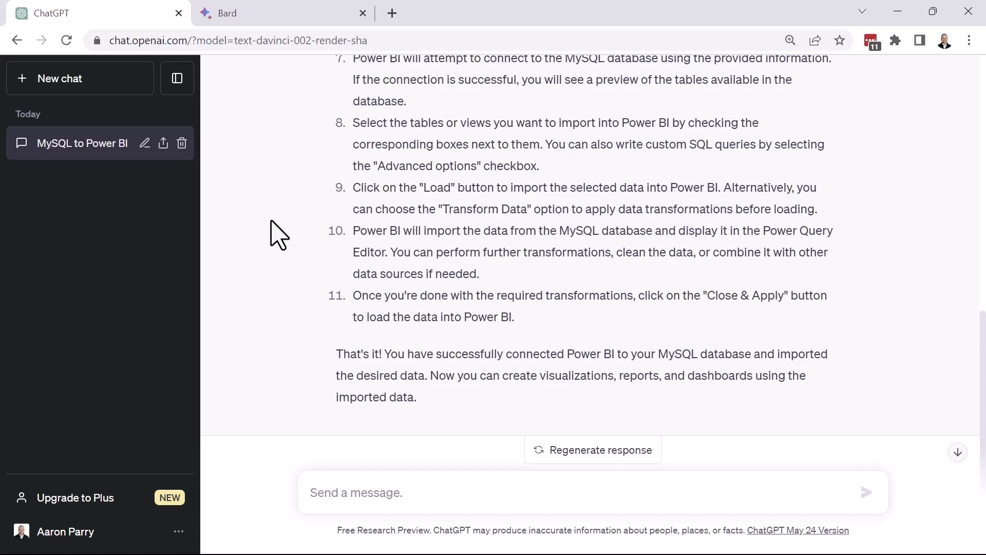
click(249, 15)
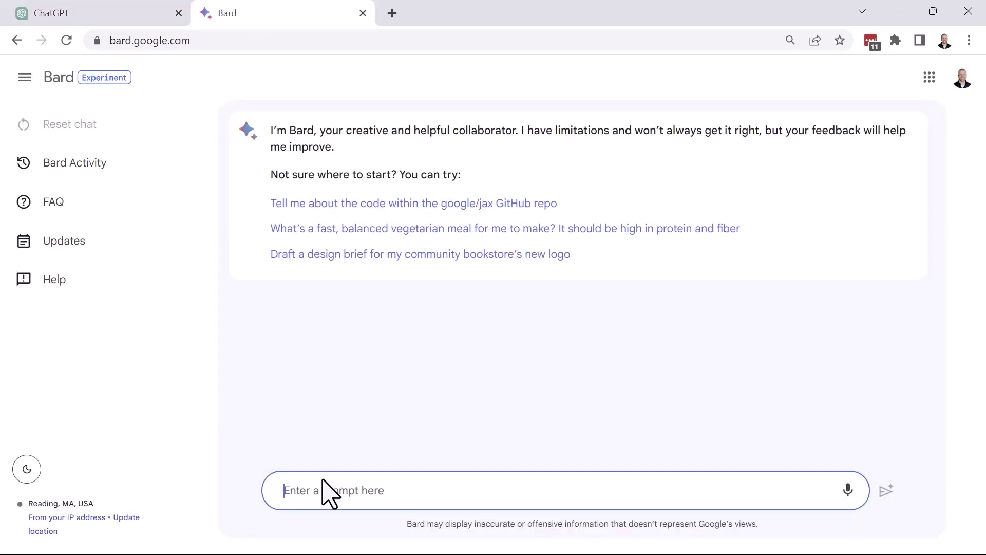
Submit the same MySQL-to-Power BI question to Bard and skim its 9-step guide and tips.
text(I've just been hired as a data analyst for Maven Fuzzy Factory, and I need to import data from their MySQL database into Power BI. I have access to MySQL, but I'm not sure how to connect. Can you help me?)
key(Return)
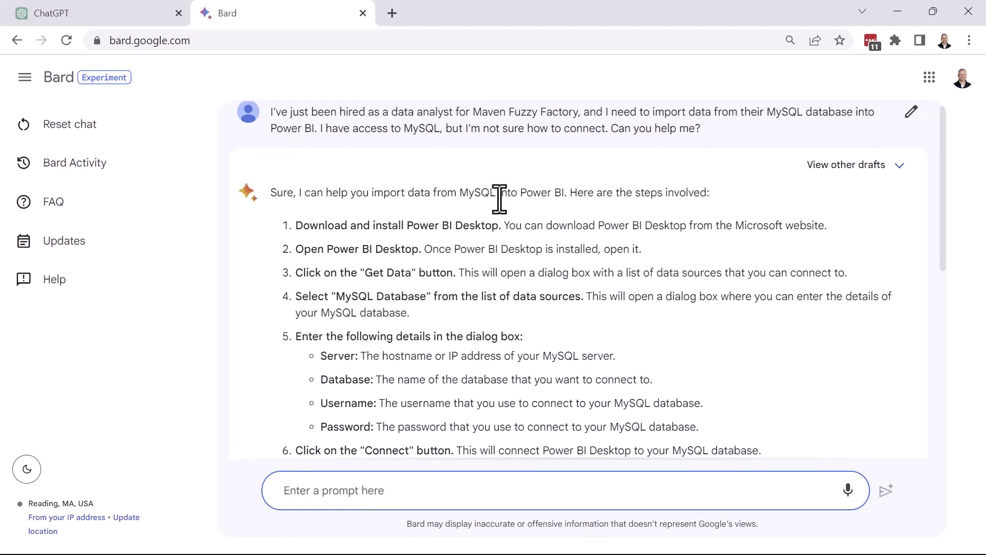
drag(325, 227, 420, 231)
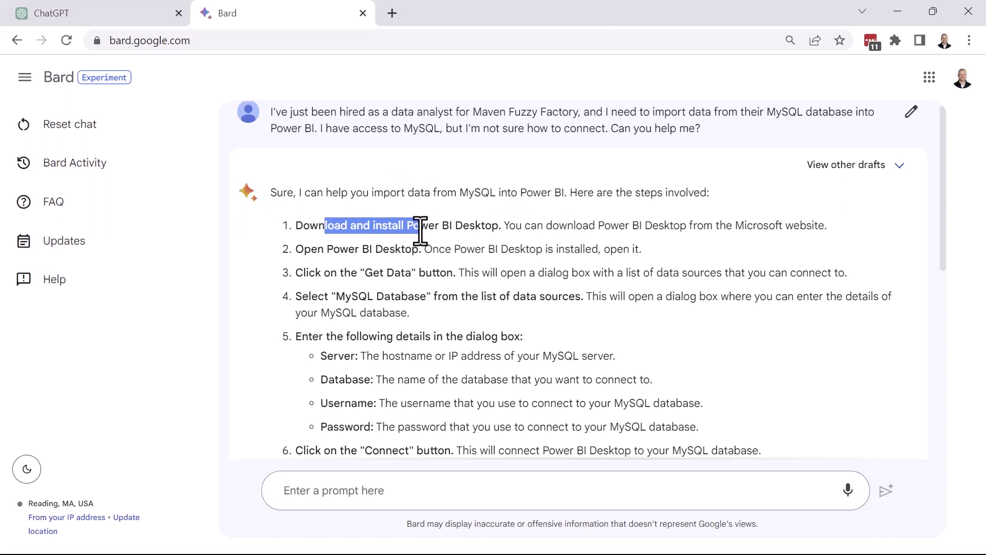
click(470, 227)
scroll(498, 226, down, 1)
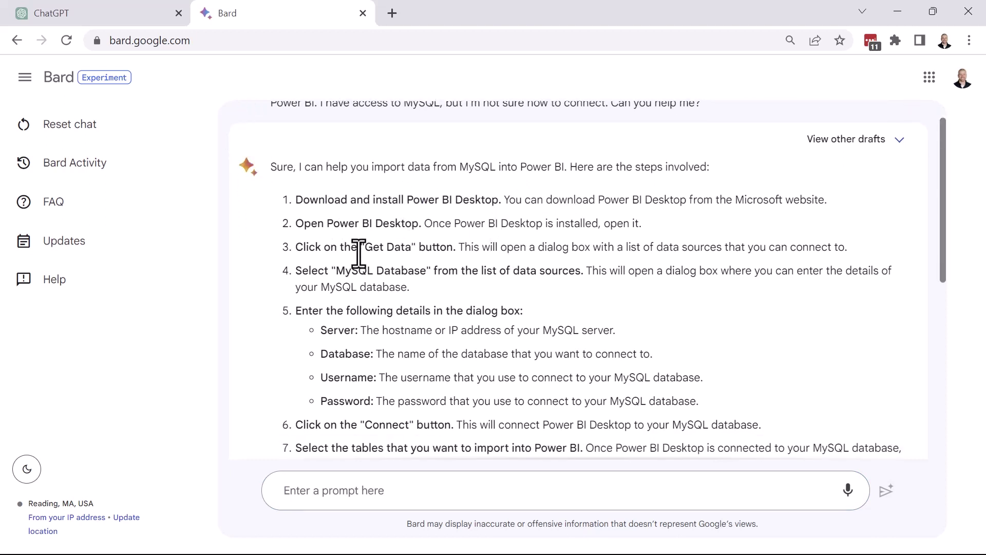
scroll(425, 249, down, 1)
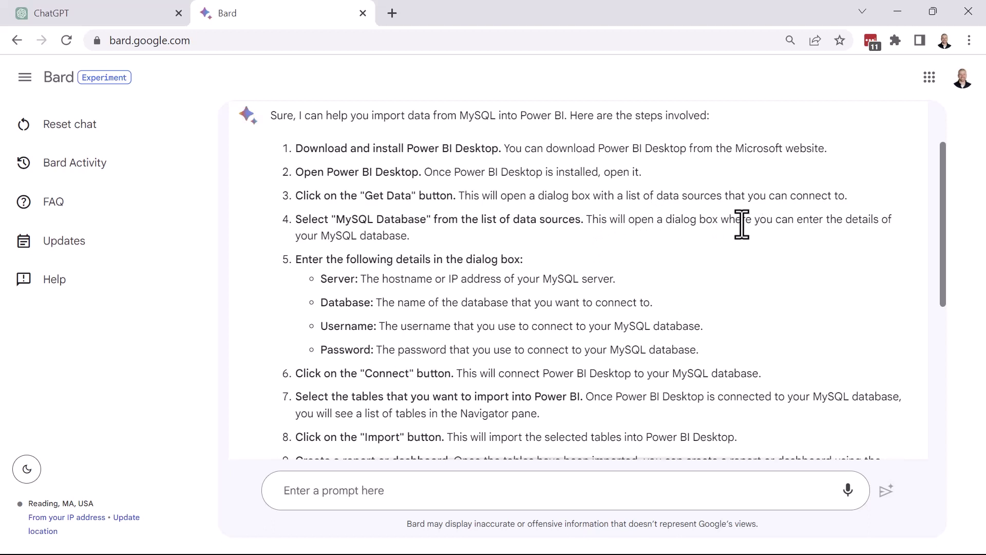
scroll(742, 223, down, 1)
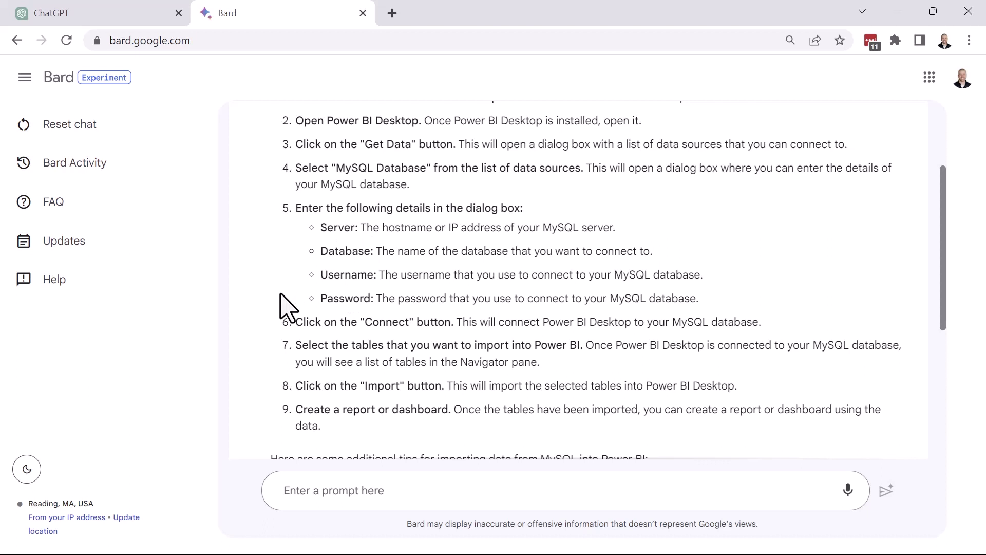
scroll(283, 300, down, 1)
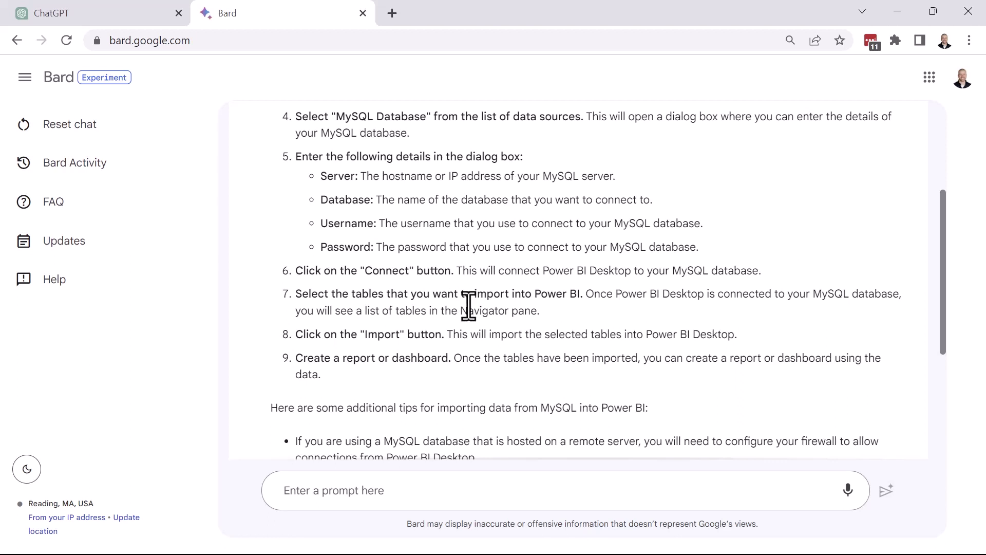
scroll(447, 318, down, 1)
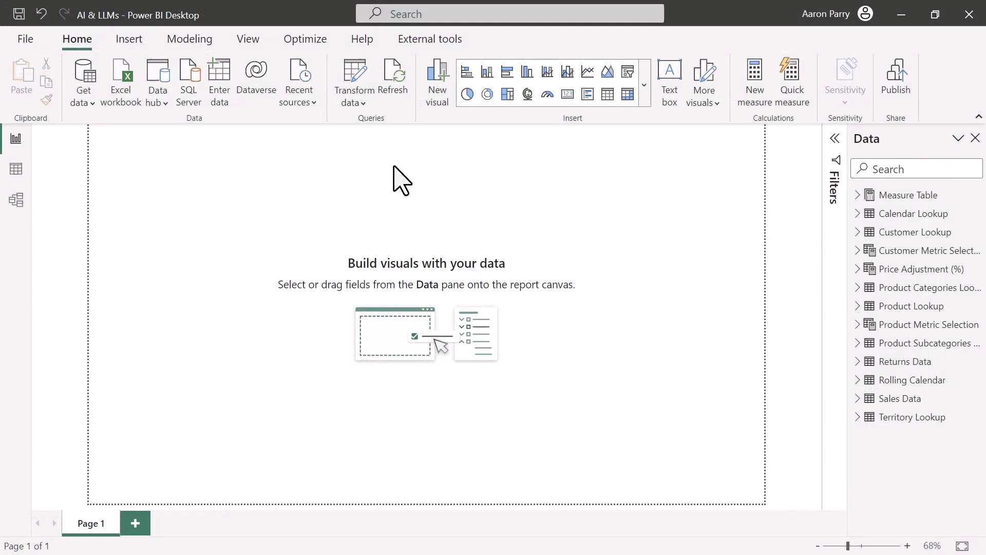
Choose MySQL database as the data source from the Database connectors in Get Data.
click(85, 79)
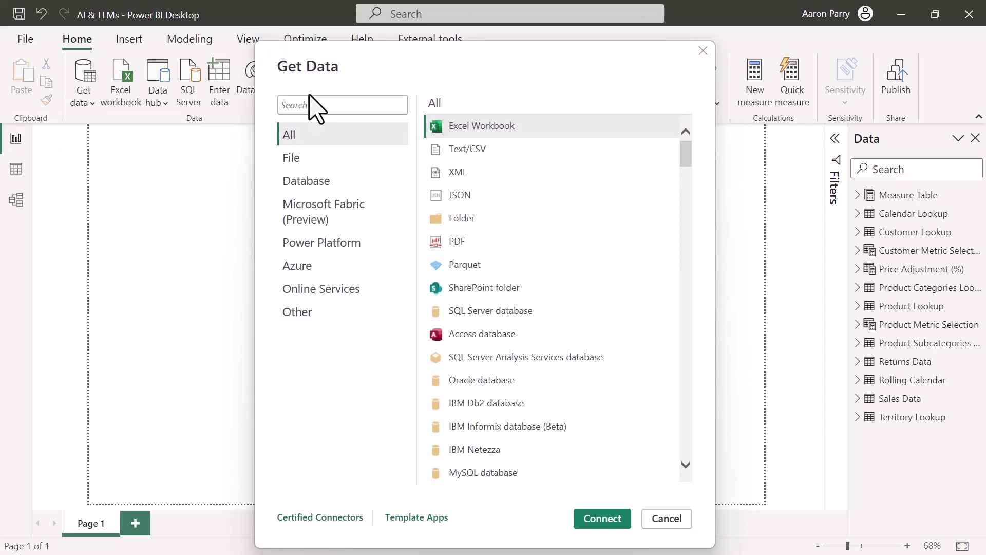
click(322, 105)
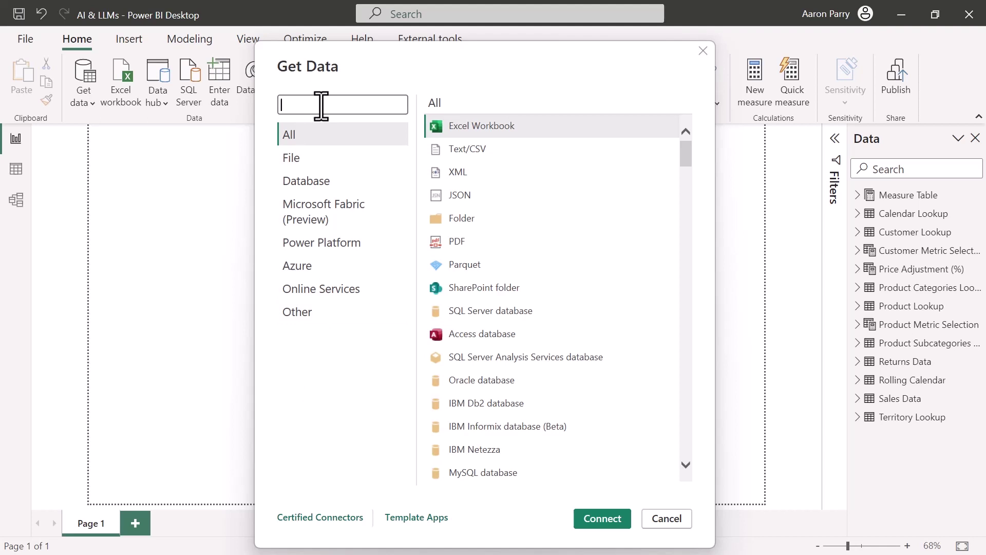
click(323, 183)
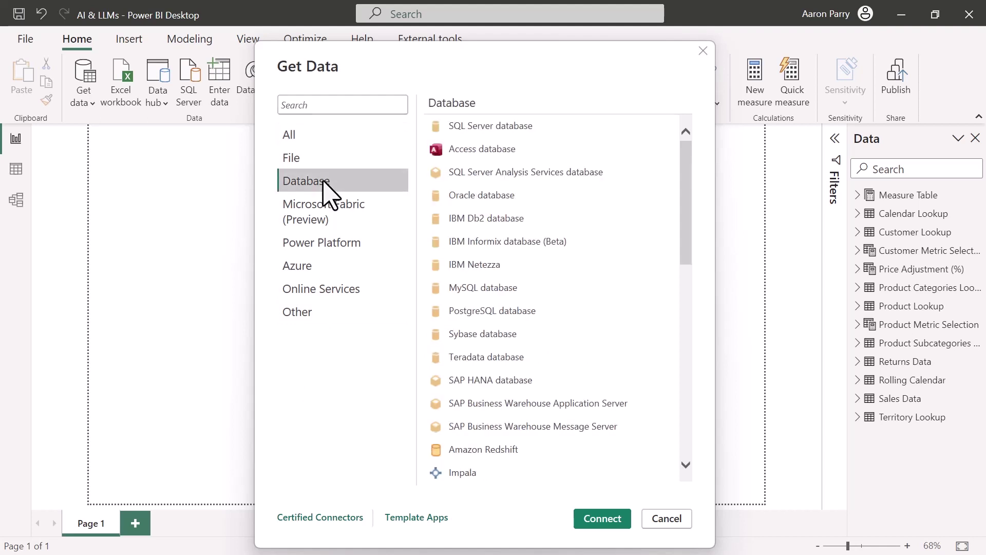
click(482, 288)
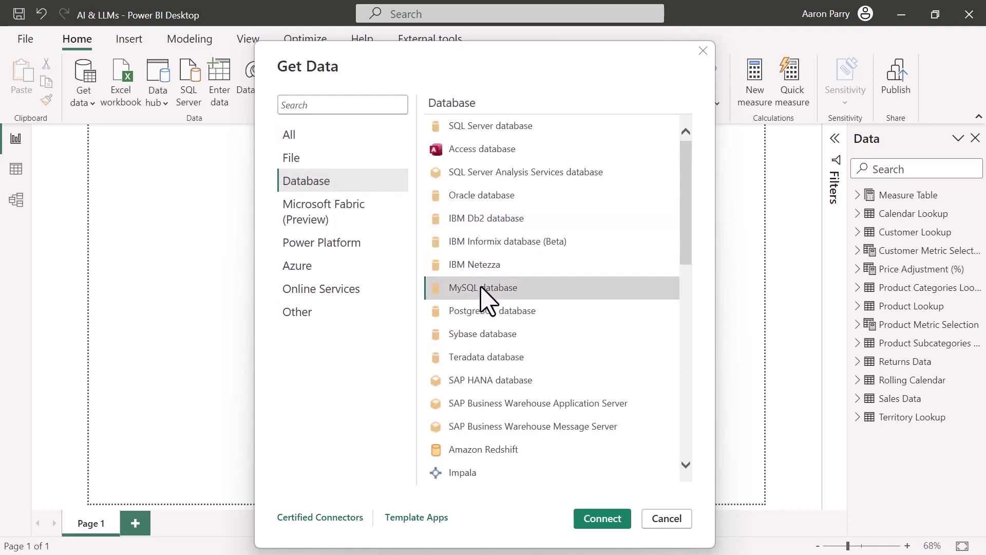
click(603, 518)
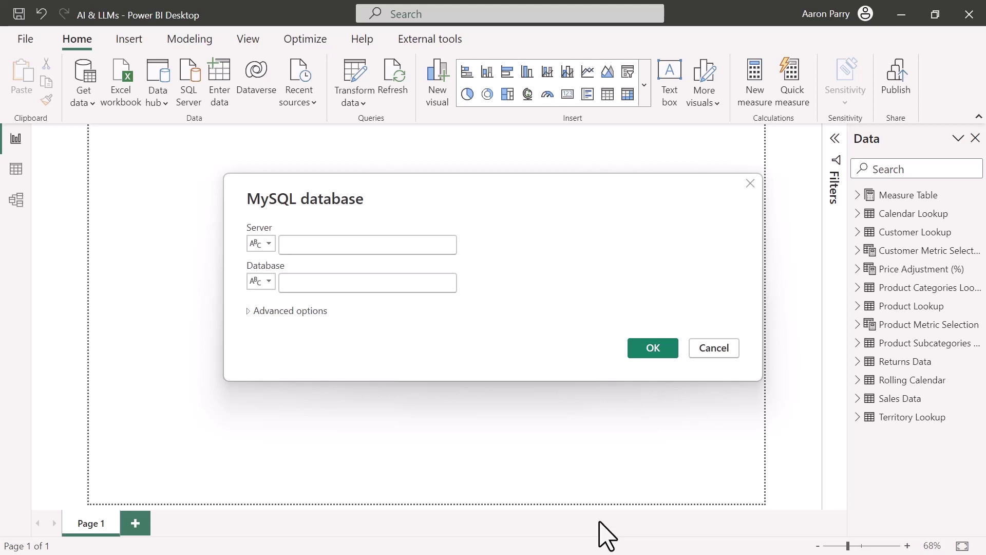
Connect with server 127.0.0.1 and database mavenfuzzyfactory_development, checking the advanced options.
click(366, 247)
text(127)
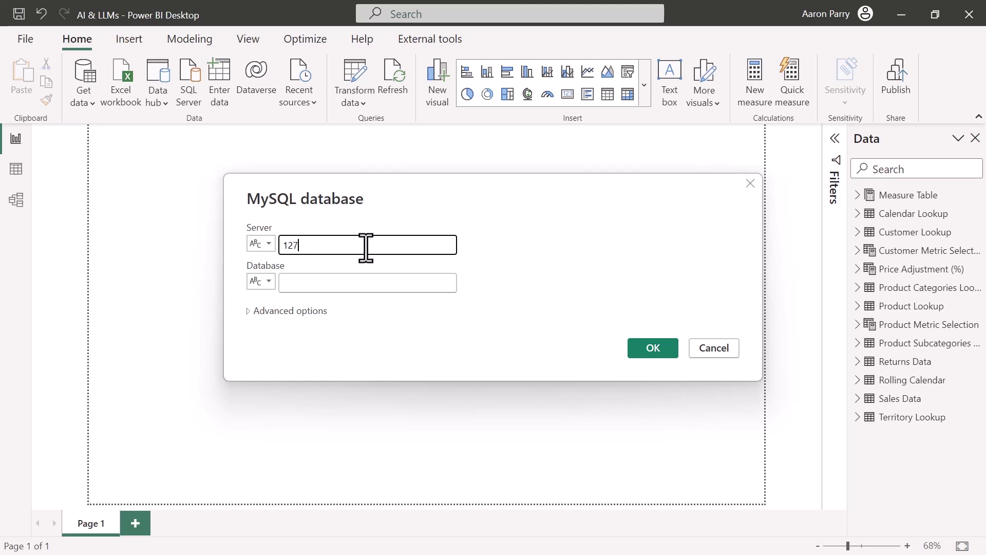
text(.0.0.1)
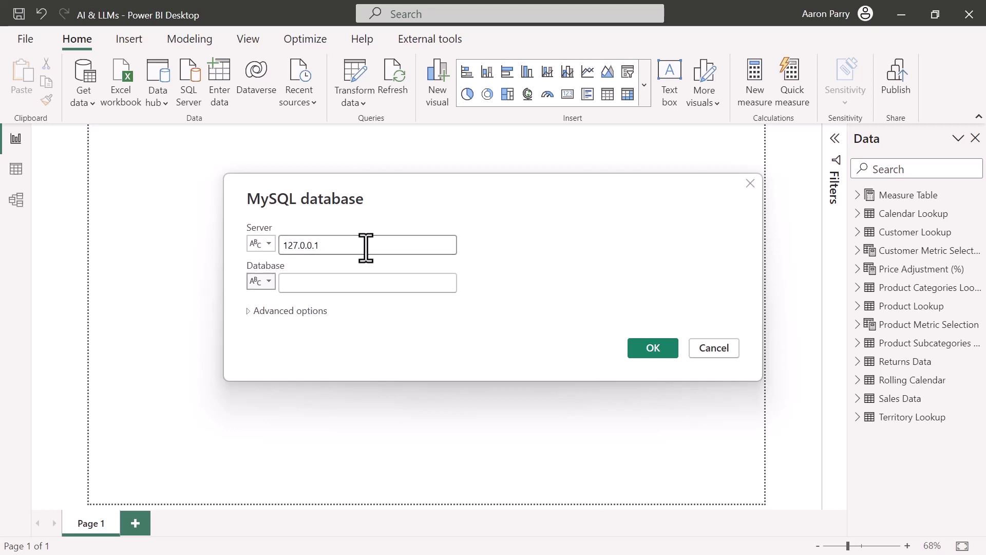
key(Tab)
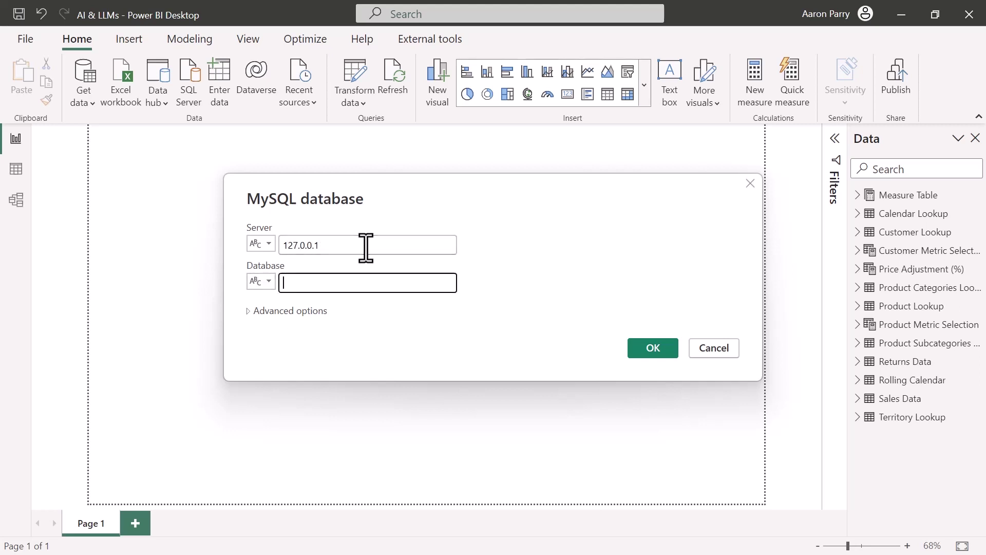
text(mavenfuzzyfactory_development)
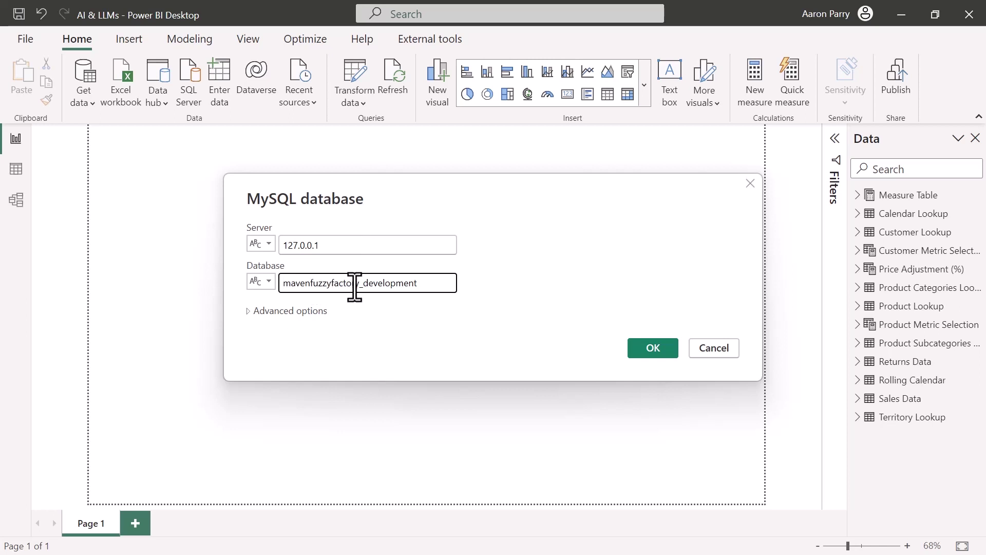
click(248, 311)
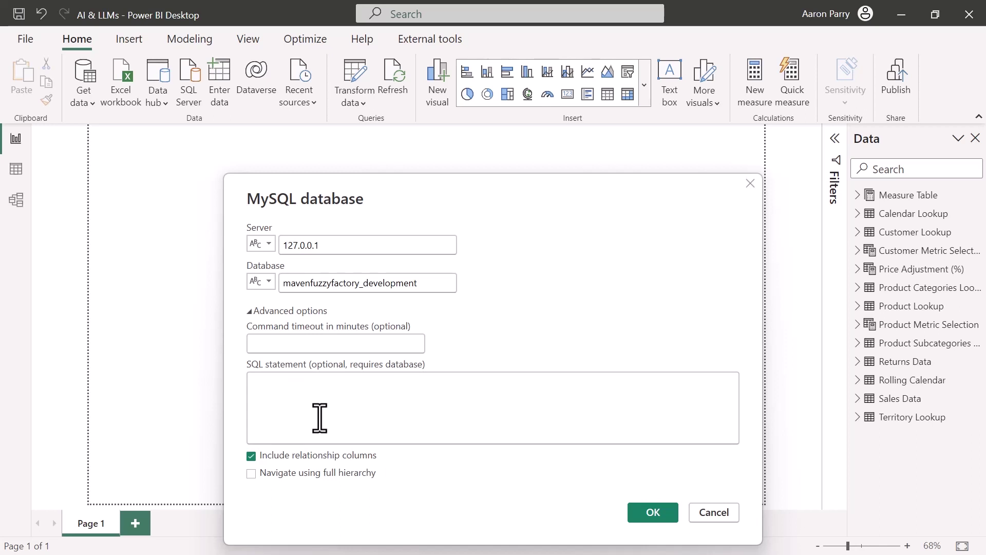
click(657, 514)
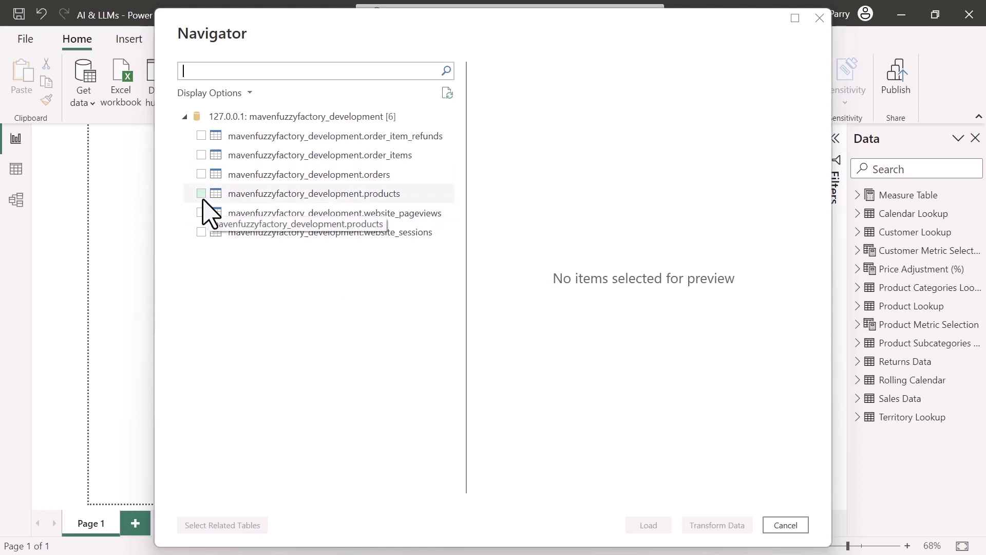
Preview the mavenfuzzyfactory_development.orders table and open it in Power Query Editor.
click(201, 175)
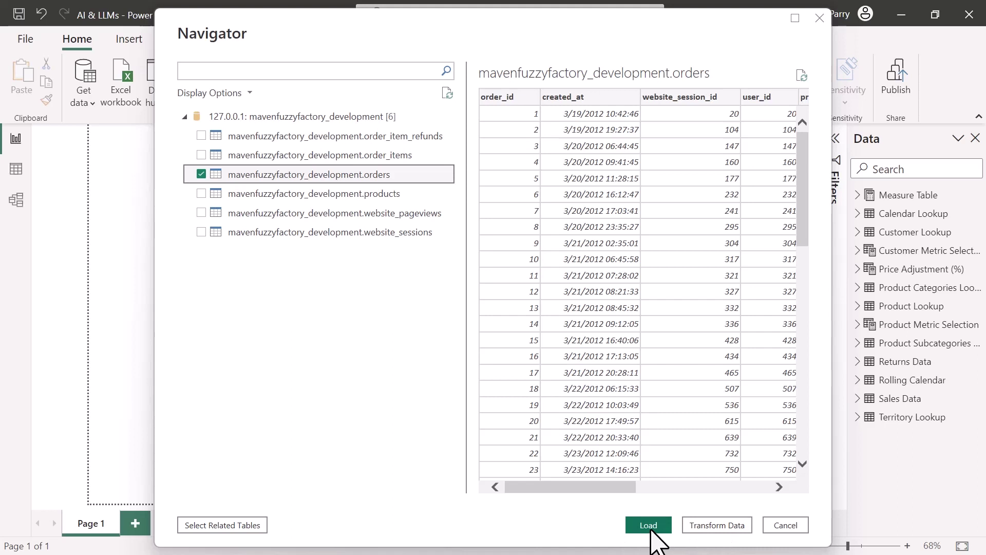
click(741, 526)
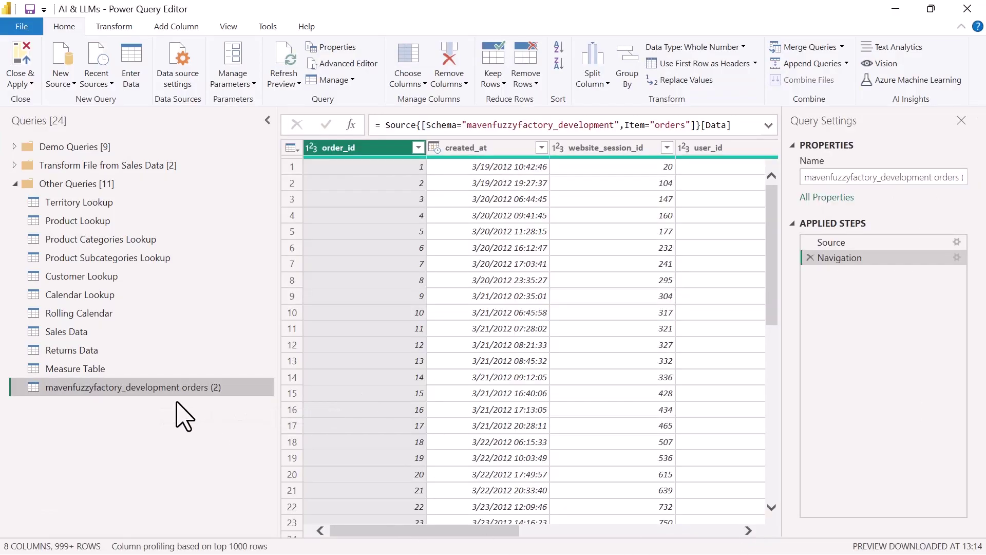
Set the created_at column to the Date type and load the orders table with Close & Apply.
click(434, 147)
click(470, 244)
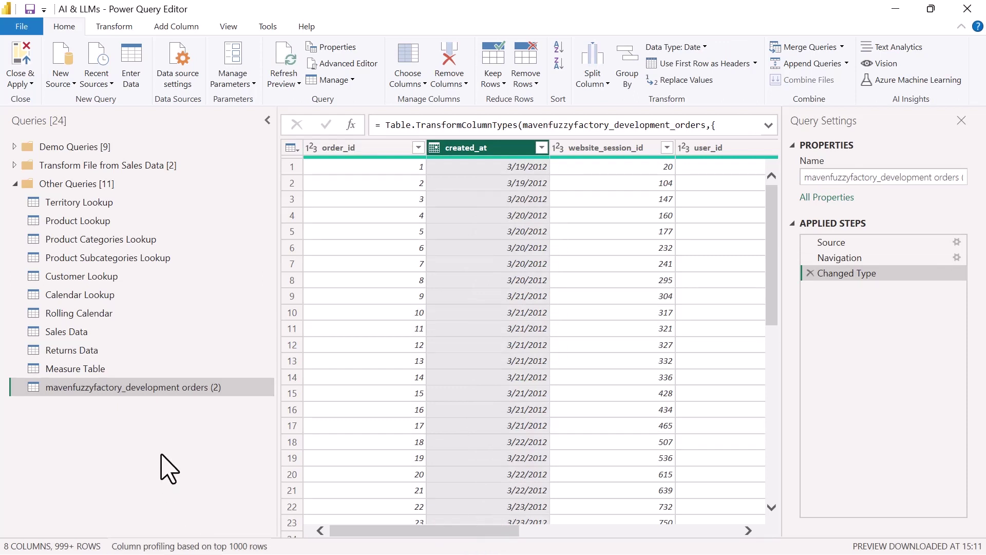
click(26, 72)
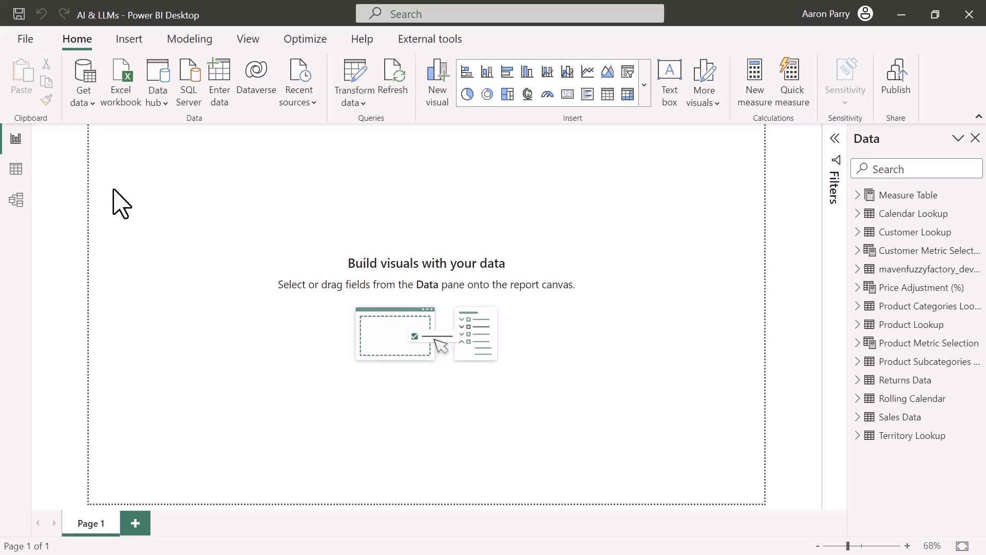
Back in ChatGPT, paste and send the question about connecting Power BI to Delta Sharing.
key(alt+Tab)
click(349, 493)
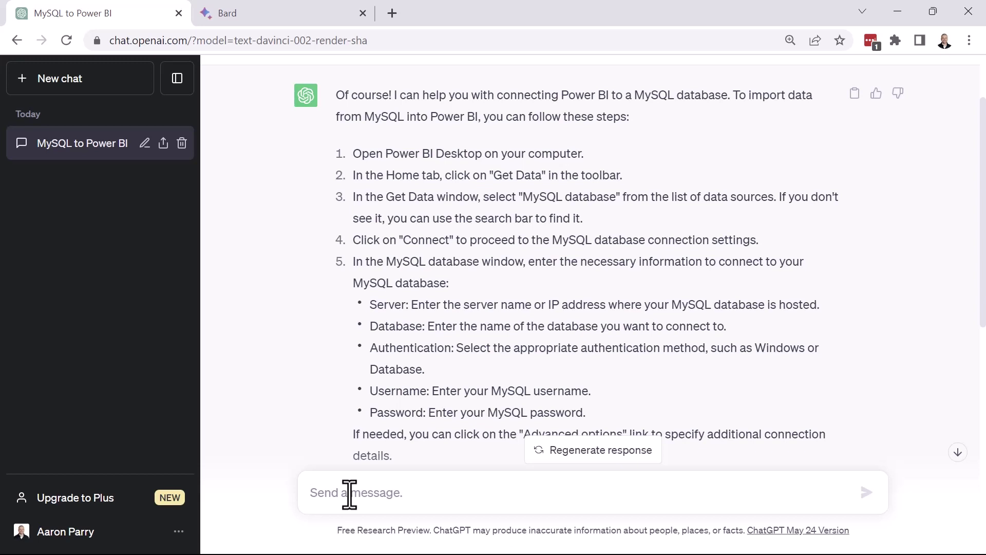
text(Can you help me connect Power BI to Delta Sharing?)
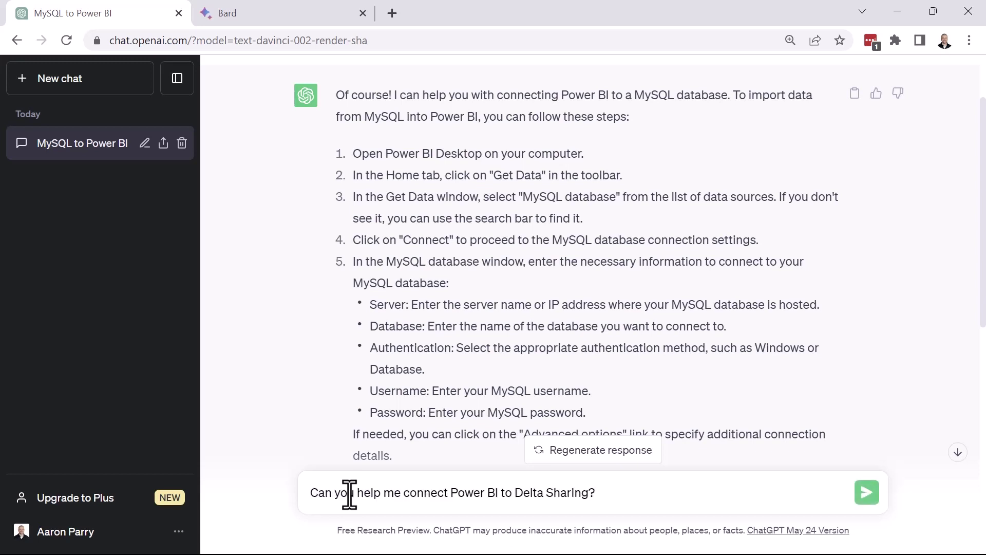
key(Return)
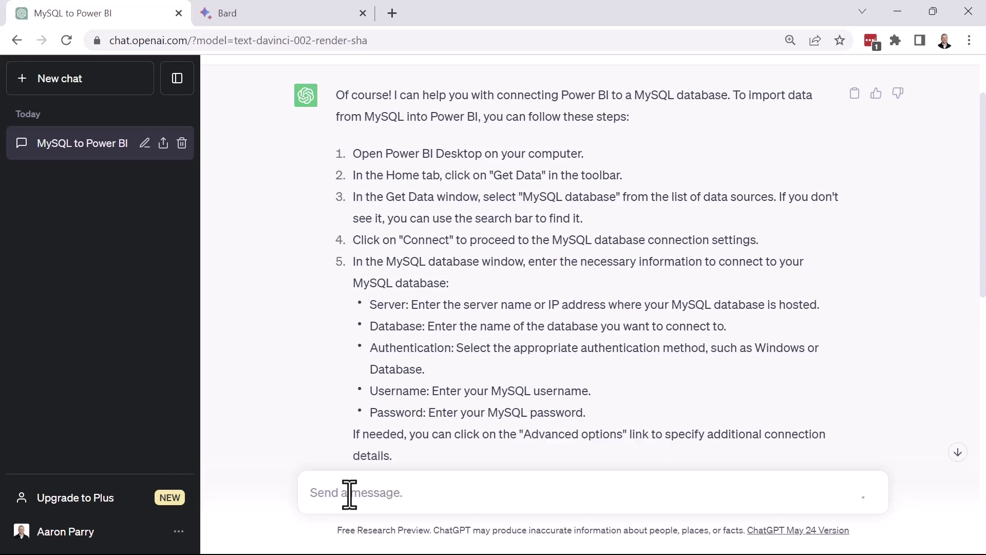
Read through ChatGPT's reply on missing native Delta Sharing support and its 4-step workaround.
scroll(329, 437, down, 5)
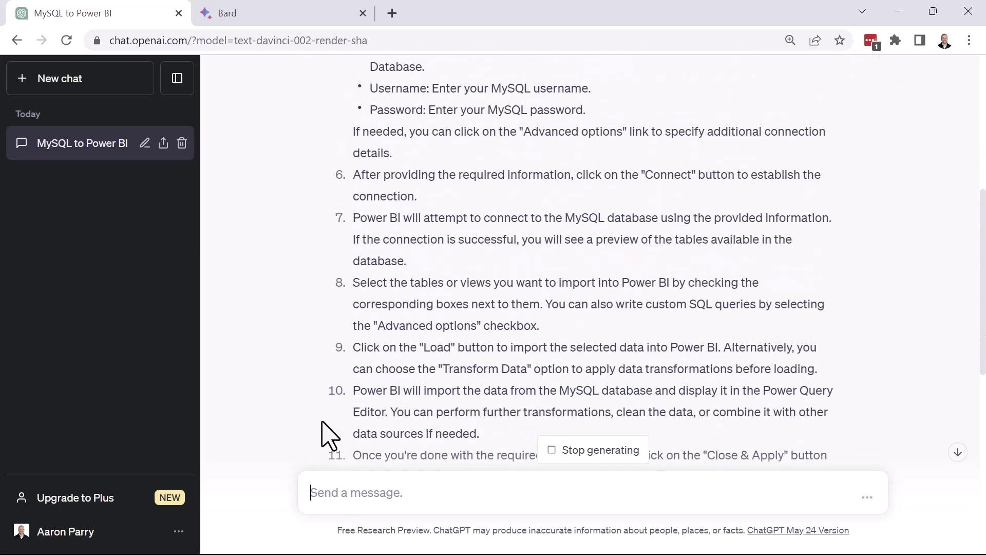
scroll(329, 436, down, 8)
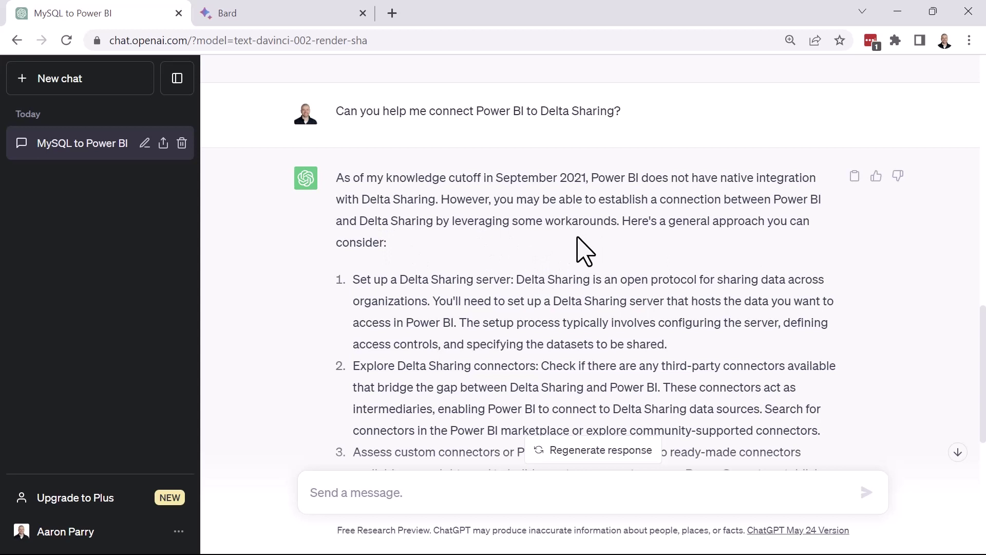
scroll(576, 257, down, 2)
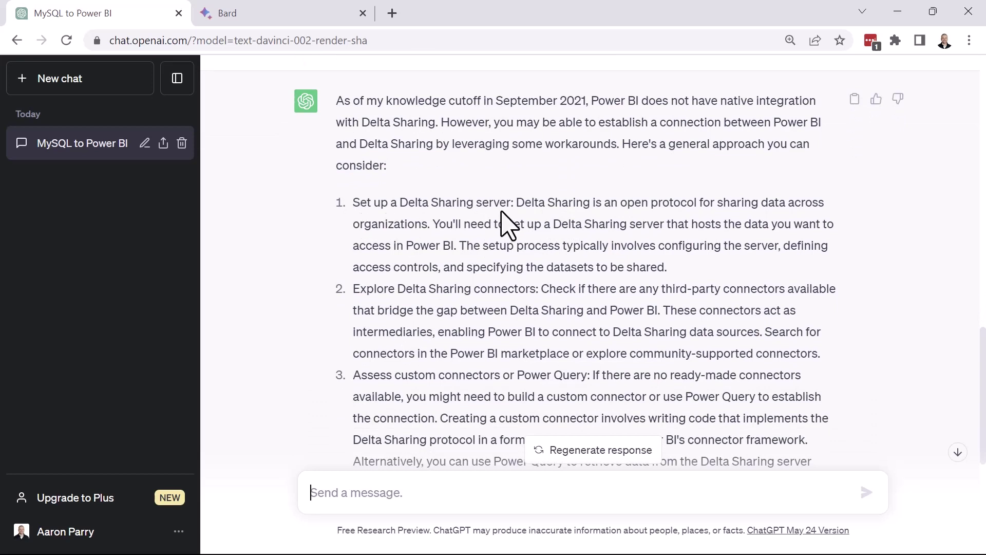
scroll(501, 221, down, 1)
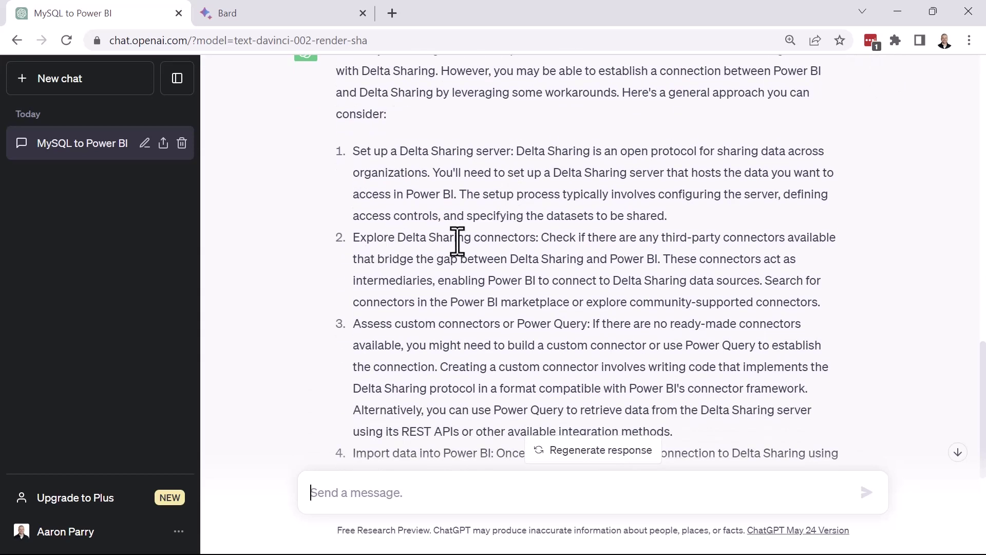
scroll(531, 241, down, 1)
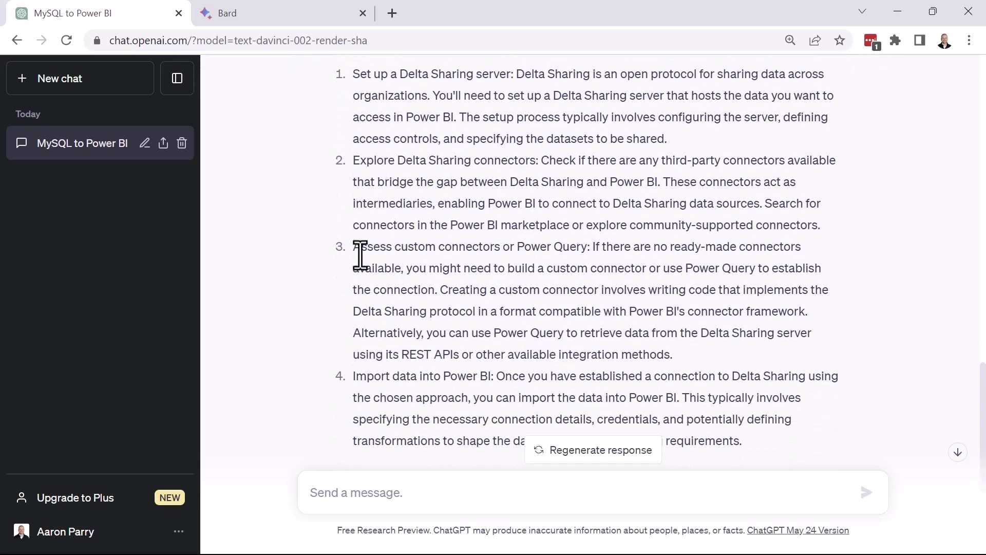
scroll(577, 250, down, 1)
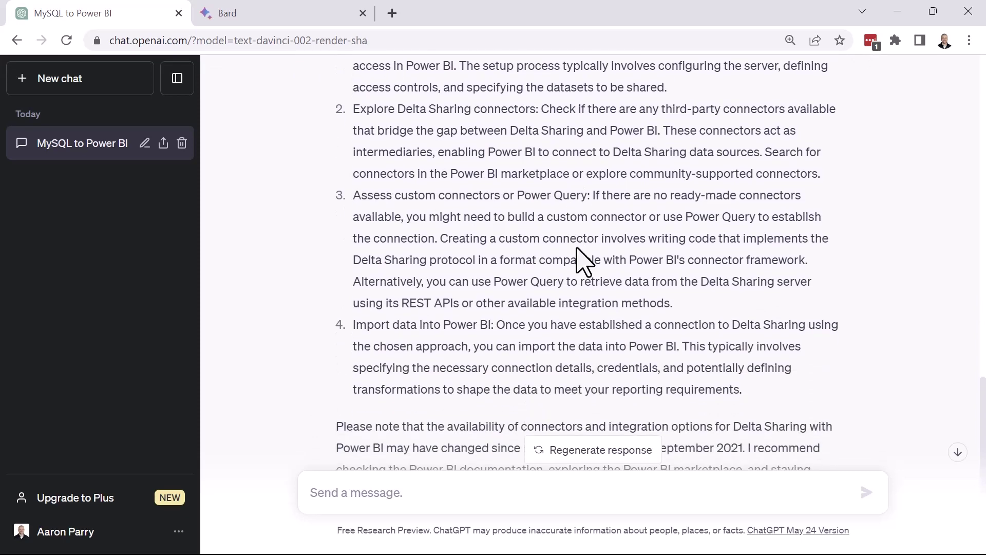
scroll(466, 322, down, 1)
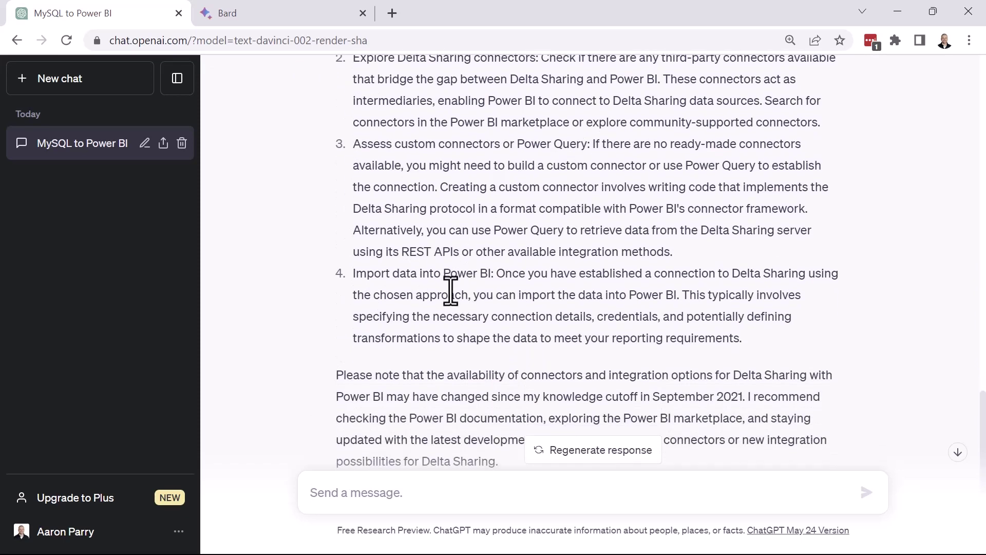
scroll(389, 168, down, 2)
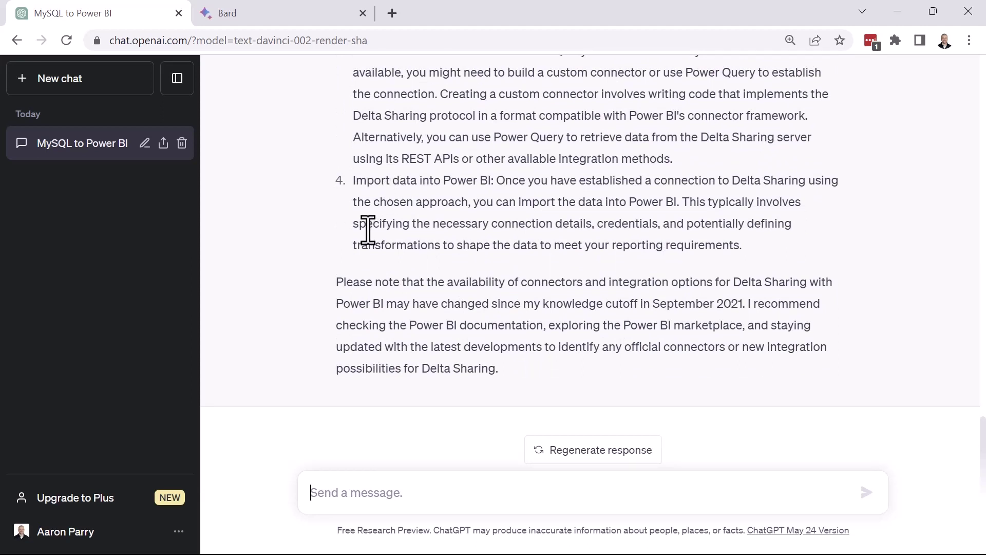
scroll(368, 230, up, 2)
scroll(319, 235, up, 4)
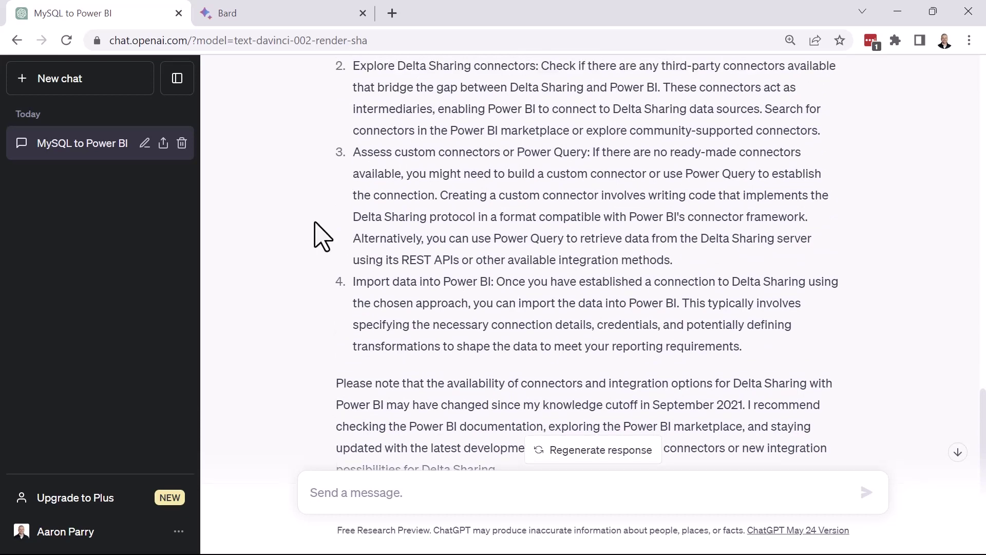
scroll(359, 136, up, 2)
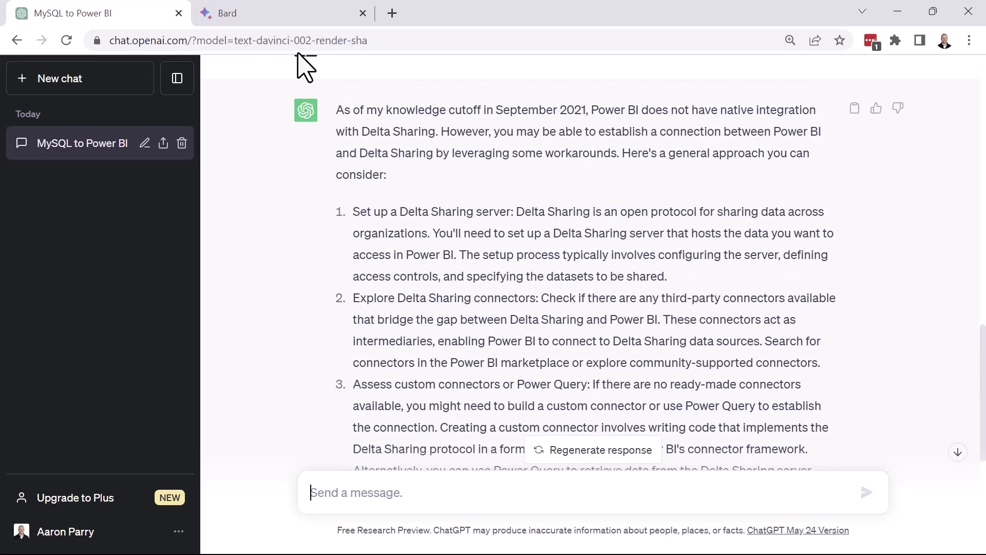
Ask Bard the Delta Sharing question and skim its 9-step Get Data, endpoint URL and bearer token guide.
click(279, 23)
click(406, 491)
text(Can you help me connect Power BI to Delta Sharing?)
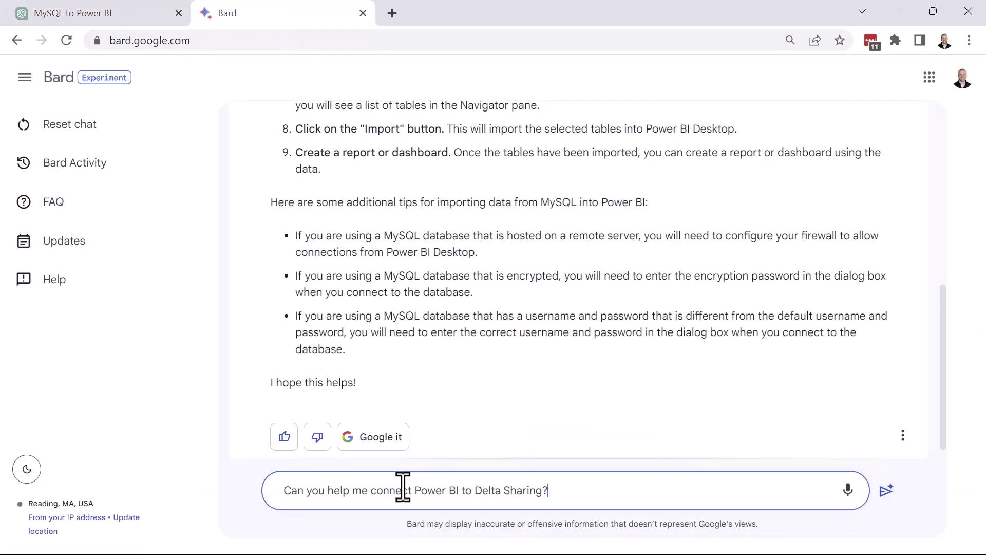
key(Return)
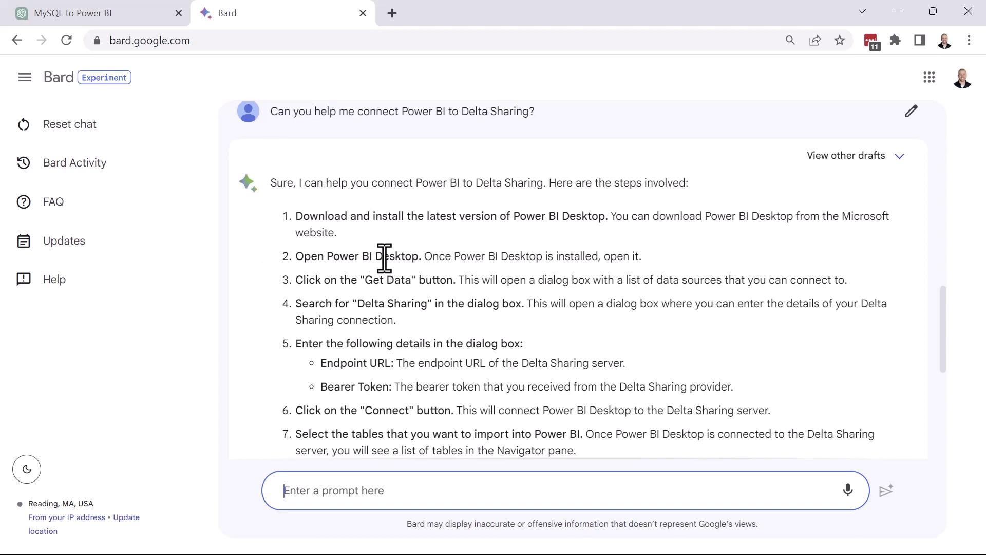
scroll(363, 283, down, 2)
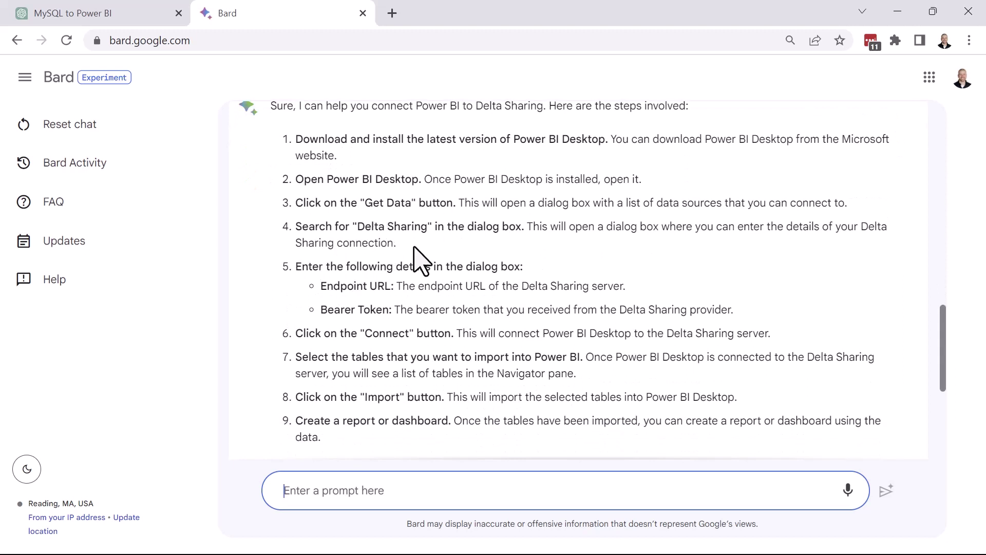
scroll(449, 273, down, 2)
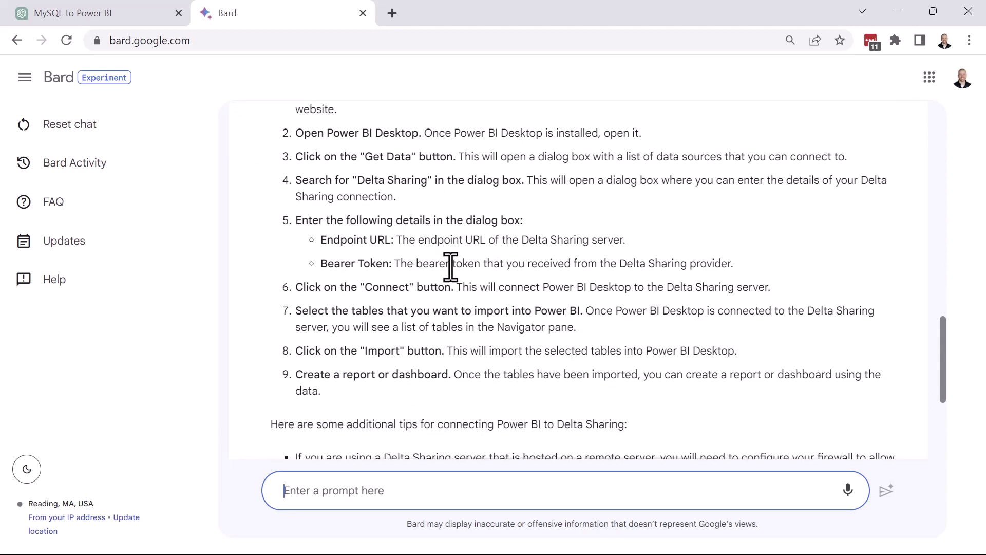